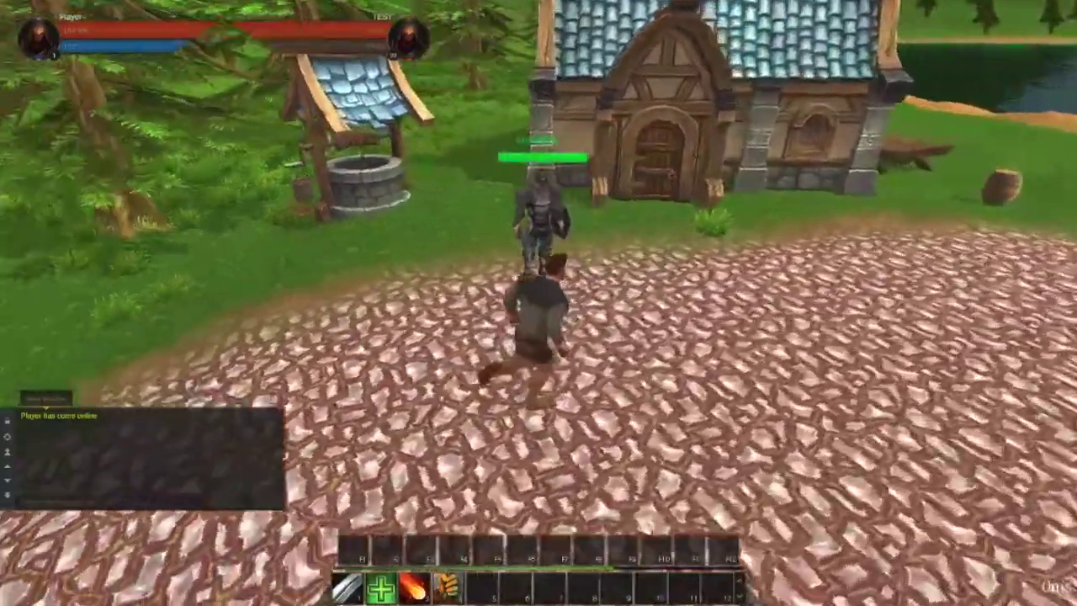
# - Run the player character around the cobbled village square to view the NPCs standing there
pyautogui.press('w')
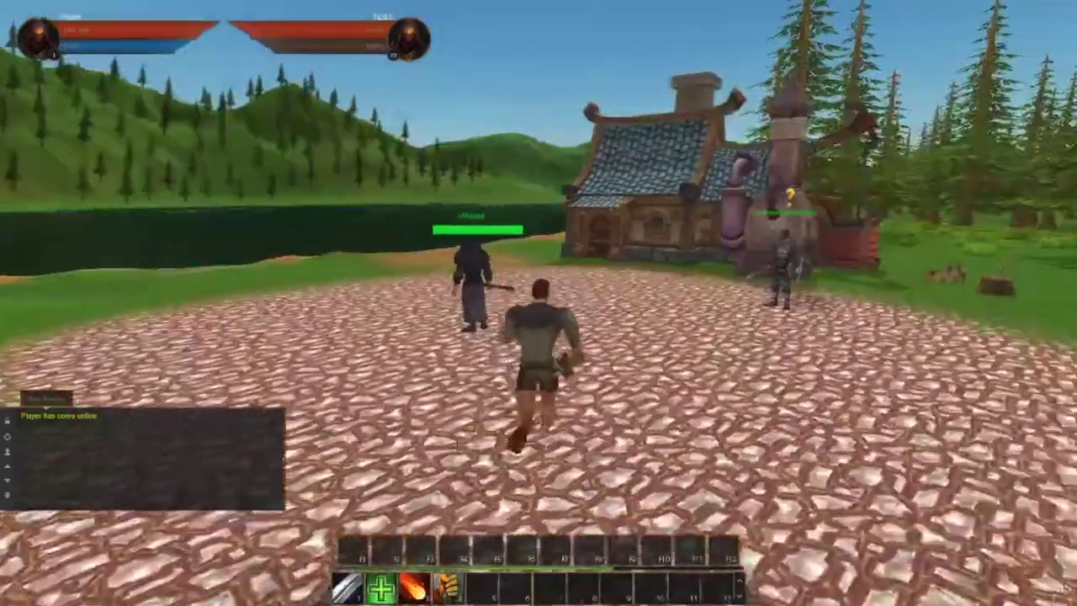
pyautogui.press('w')
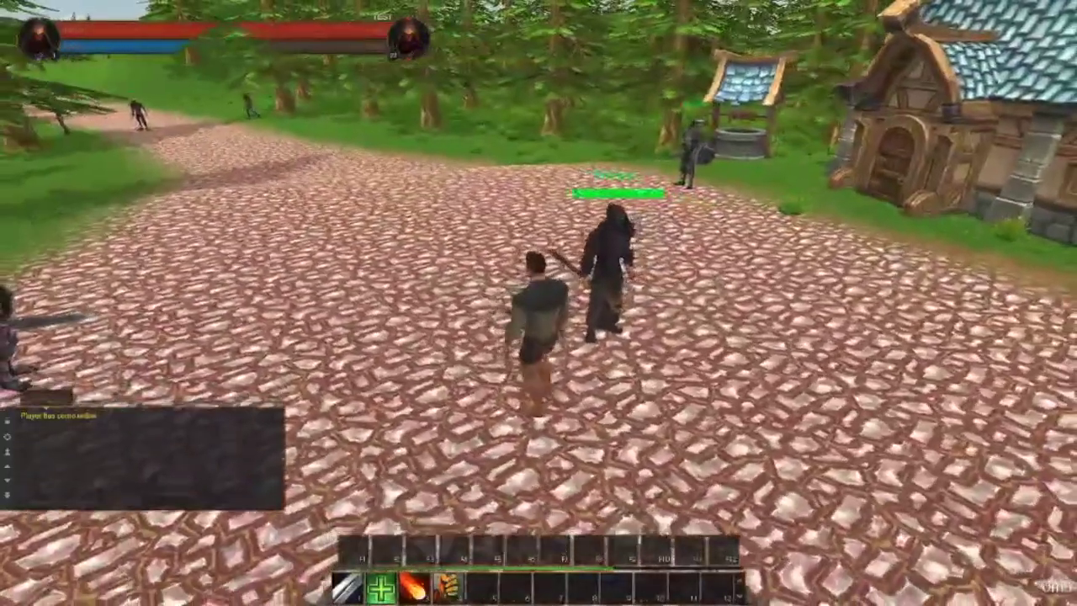
pyautogui.moveTo(539, 303); pyautogui.dragTo(409, 270, button='right')
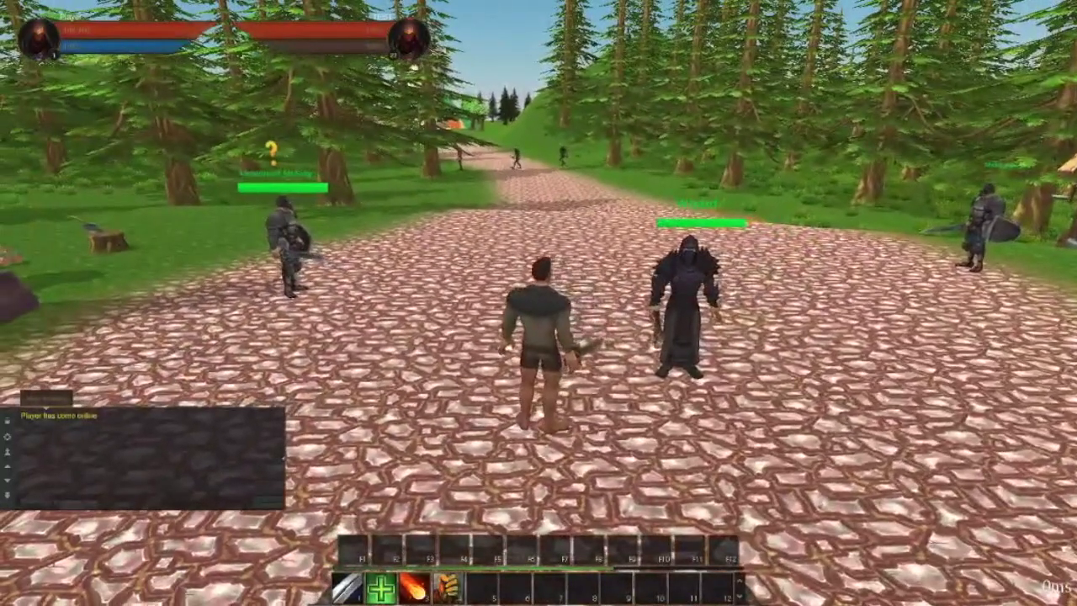
pyautogui.moveTo(656, 421); pyautogui.dragTo(662, 372, button='right')
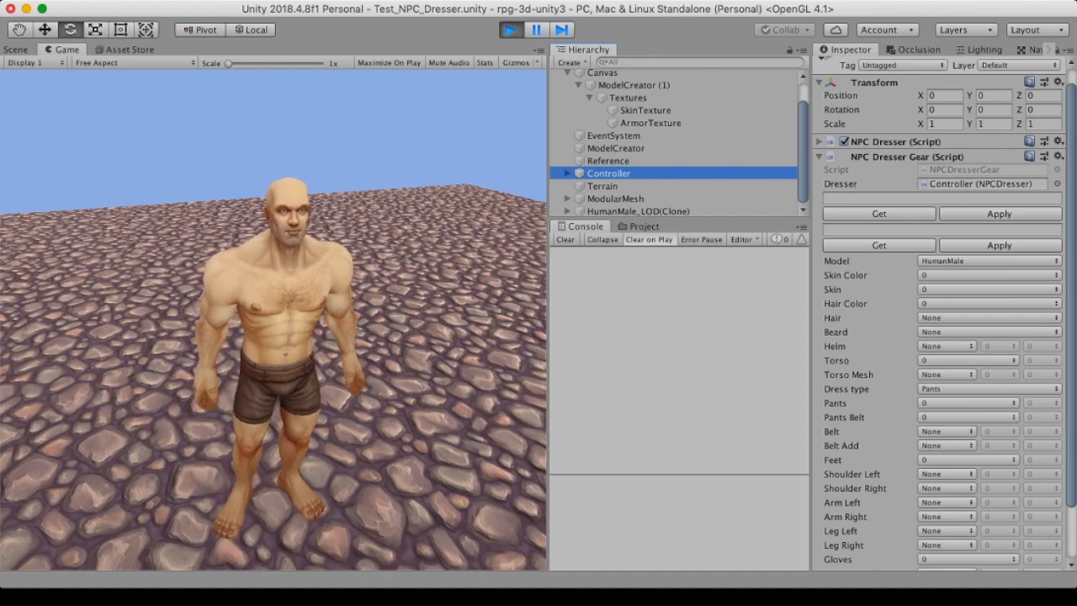
# - Get the appearance and gear code strings of the undressed male model from the NPC Dresser Gear script
pyautogui.click(879, 214)
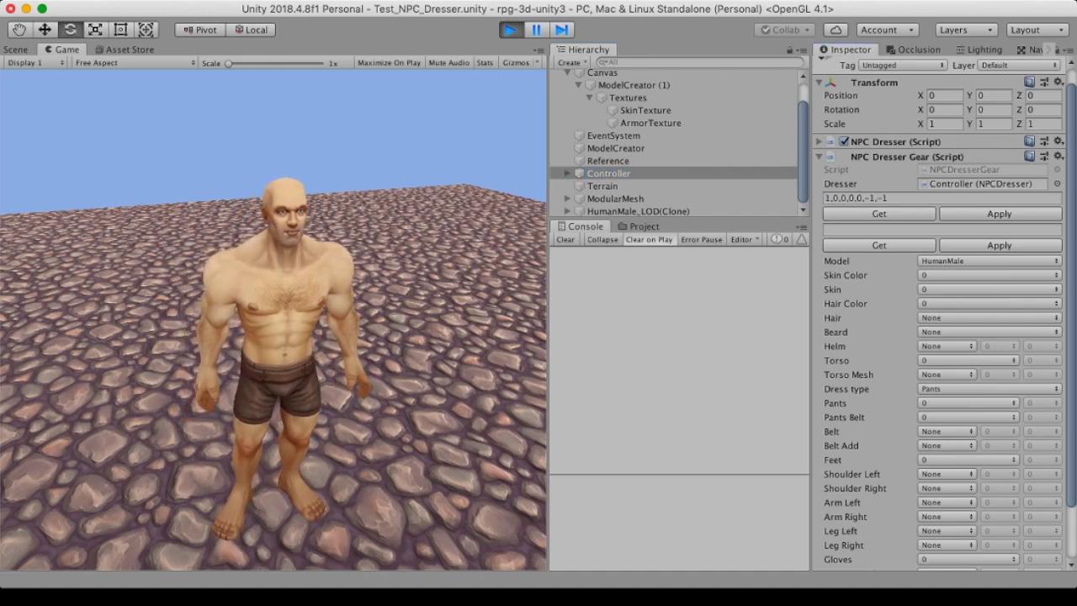
pyautogui.click(879, 245)
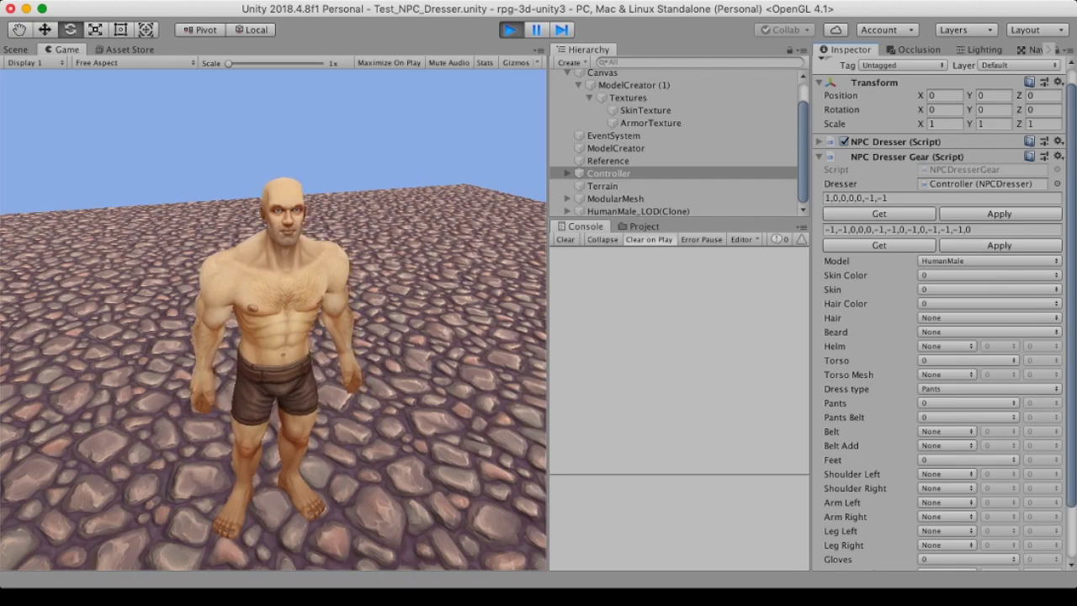
# - Try skin colors 1 to 4 on the male model and return the skin color to 0
pyautogui.click(989, 275)
pyautogui.click(989, 290)
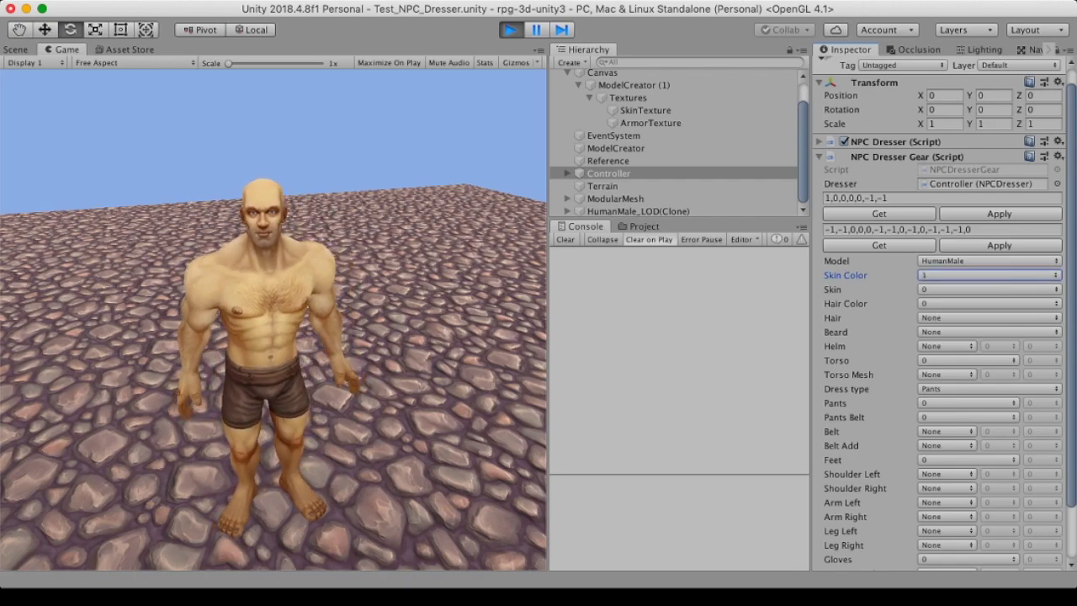
pyautogui.press('Down')
pyautogui.press('Down')
pyautogui.press('Down')
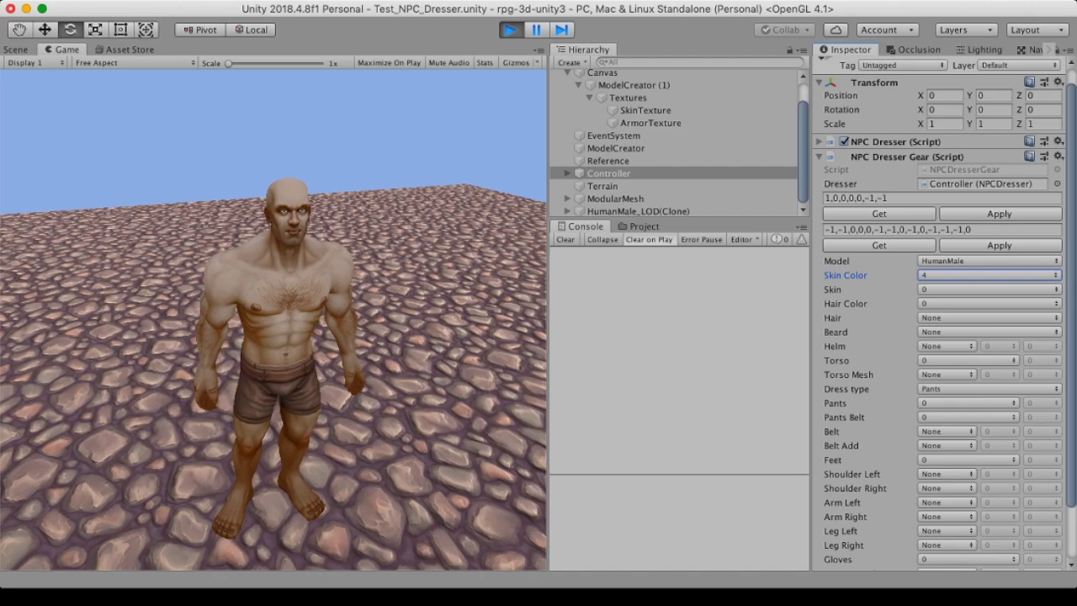
pyautogui.write('0')
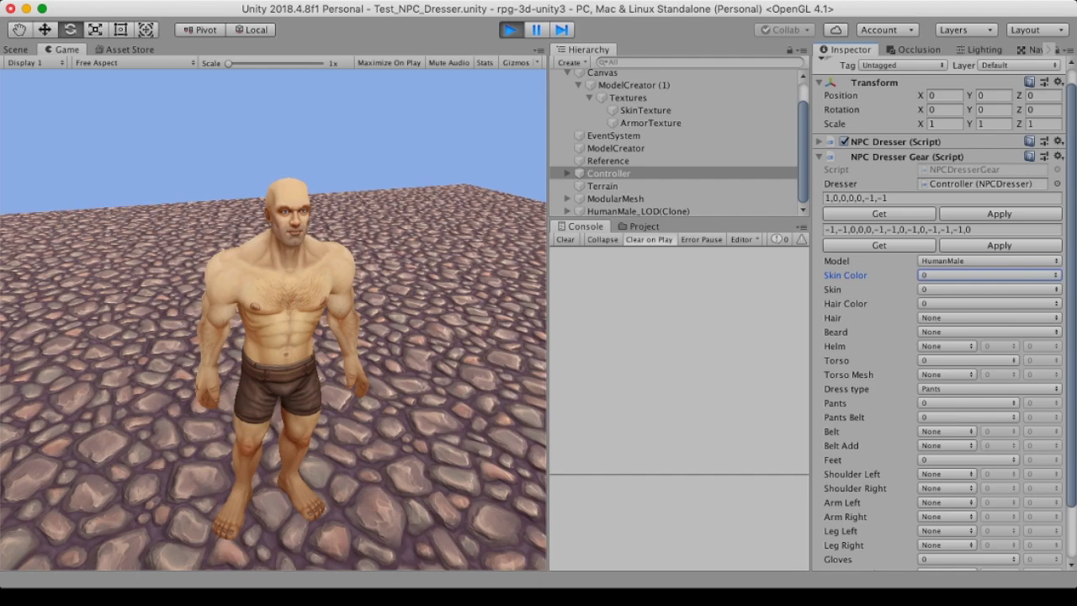
# - Give the model hair style 2 with hair color 2, and set the beard to 1
pyautogui.click(990, 318)
pyautogui.press('Down')
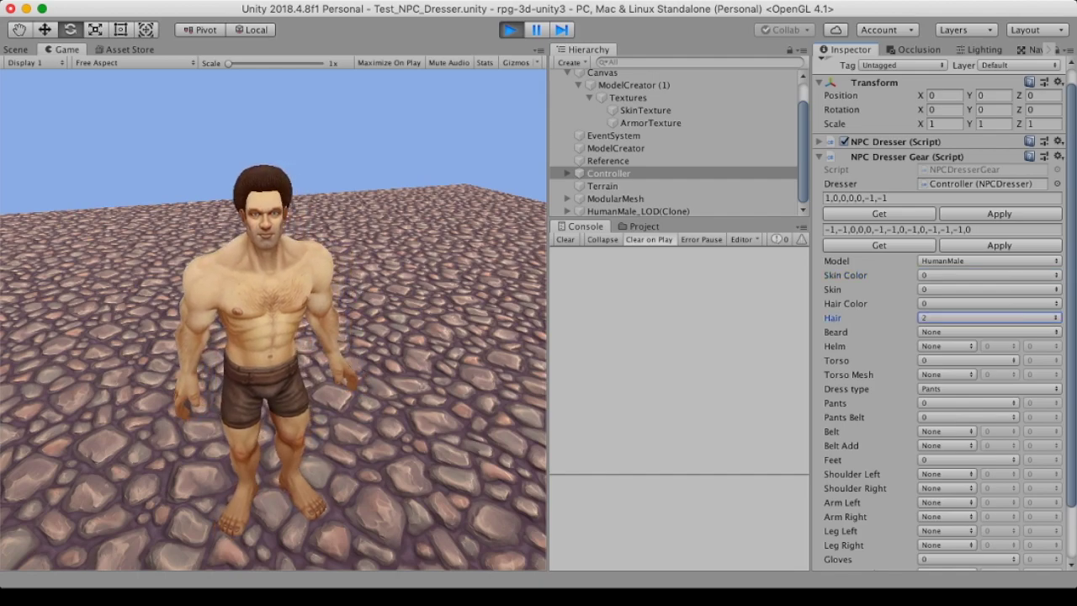
pyautogui.click(989, 303)
pyautogui.write('2')
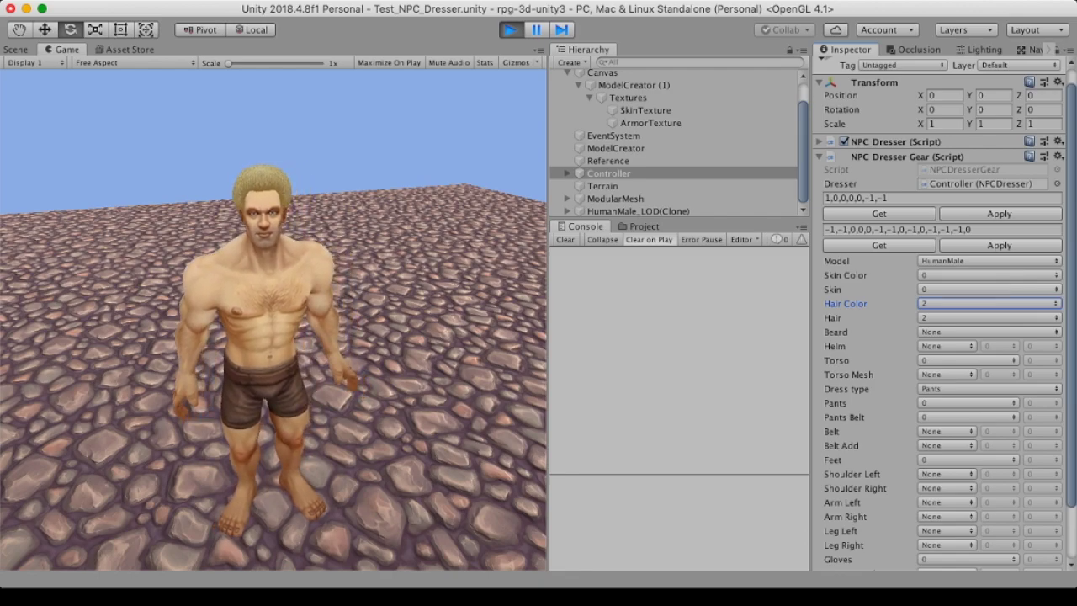
pyautogui.click(989, 332)
pyautogui.click(990, 360)
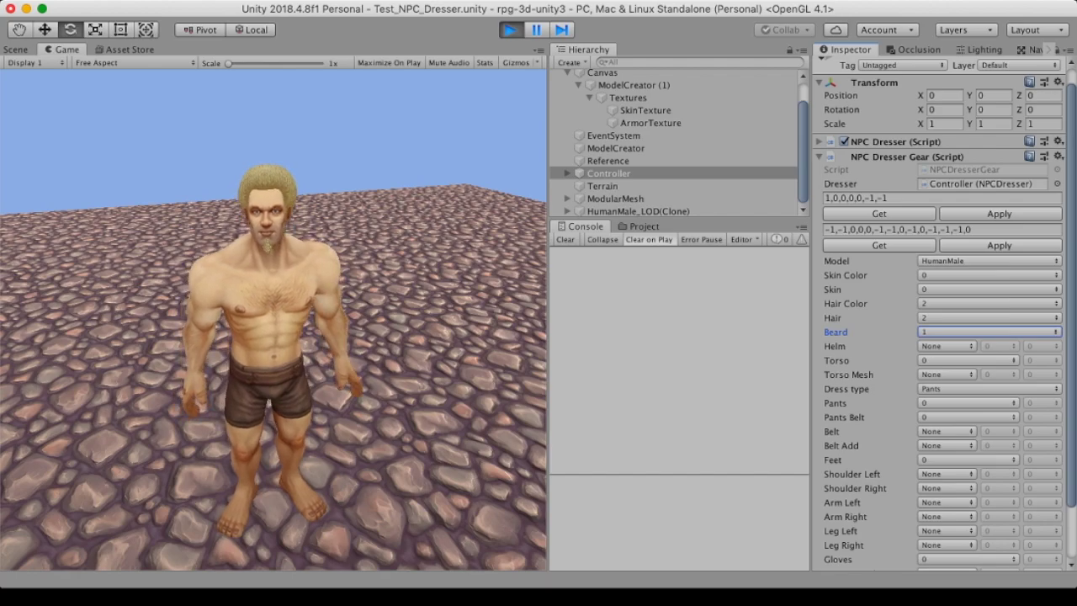
# - Dress the model with torso 2, pants 1 and pants belt 2
pyautogui.click(968, 360)
pyautogui.click(968, 389)
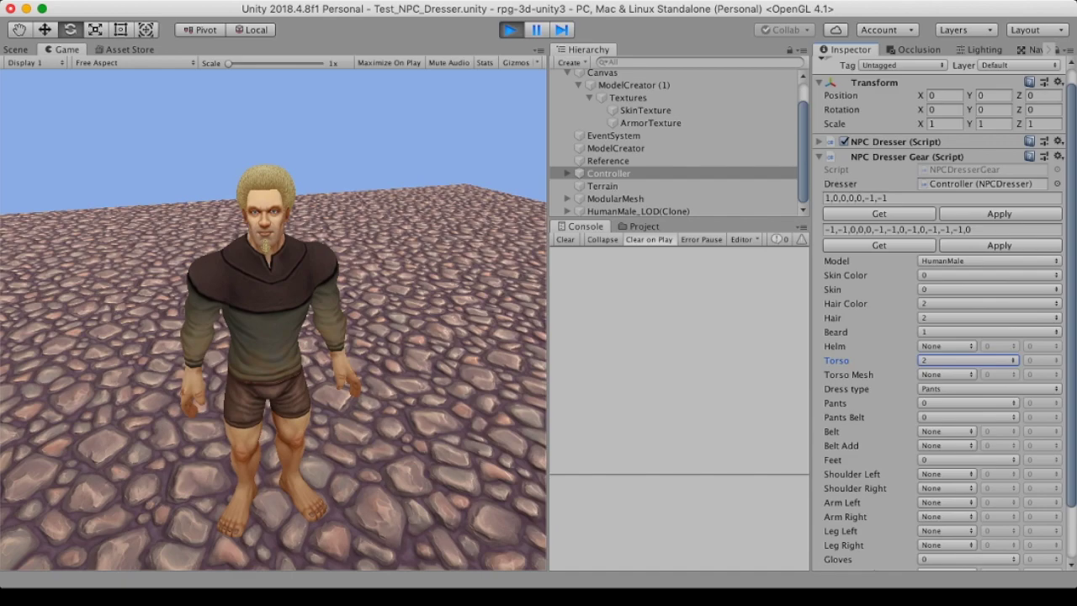
pyautogui.click(968, 403)
pyautogui.click(968, 417)
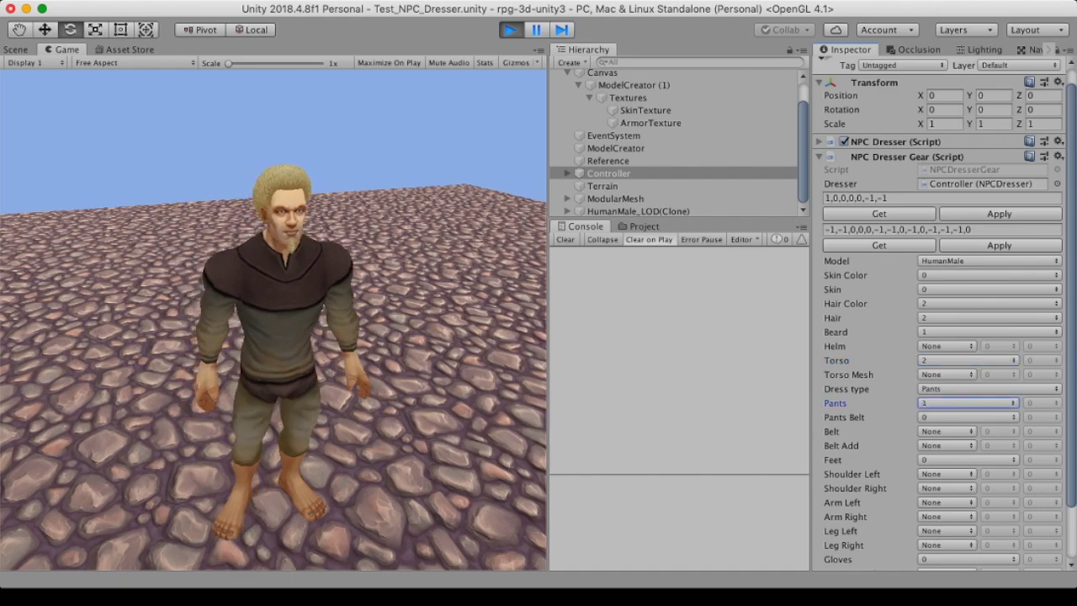
pyautogui.click(967, 417)
pyautogui.click(967, 446)
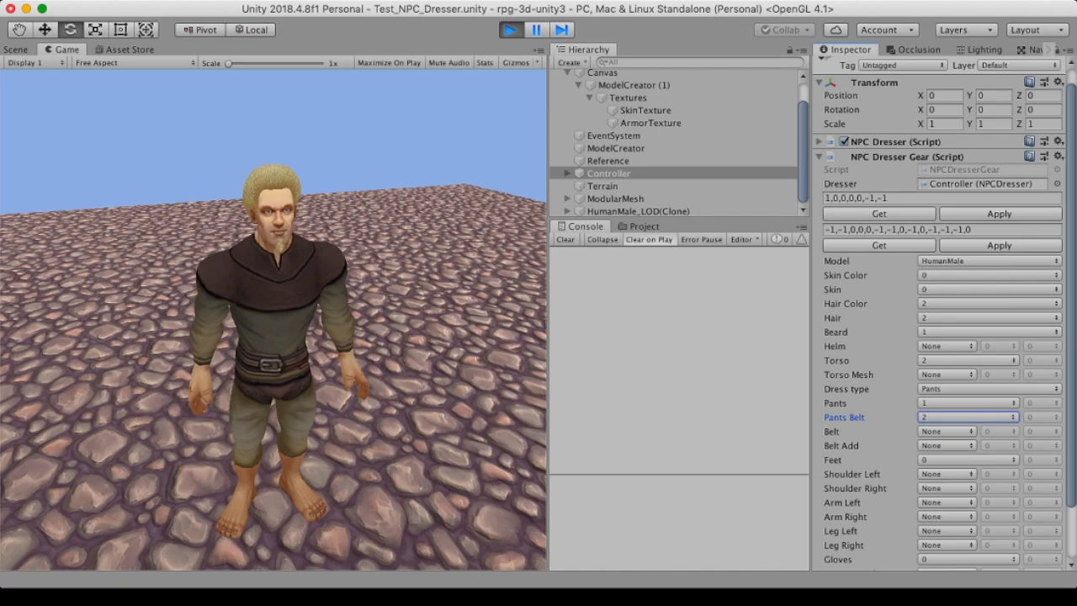
# - Set the model's feet to 2 and its gloves to 1
pyautogui.click(968, 460)
pyautogui.click(968, 489)
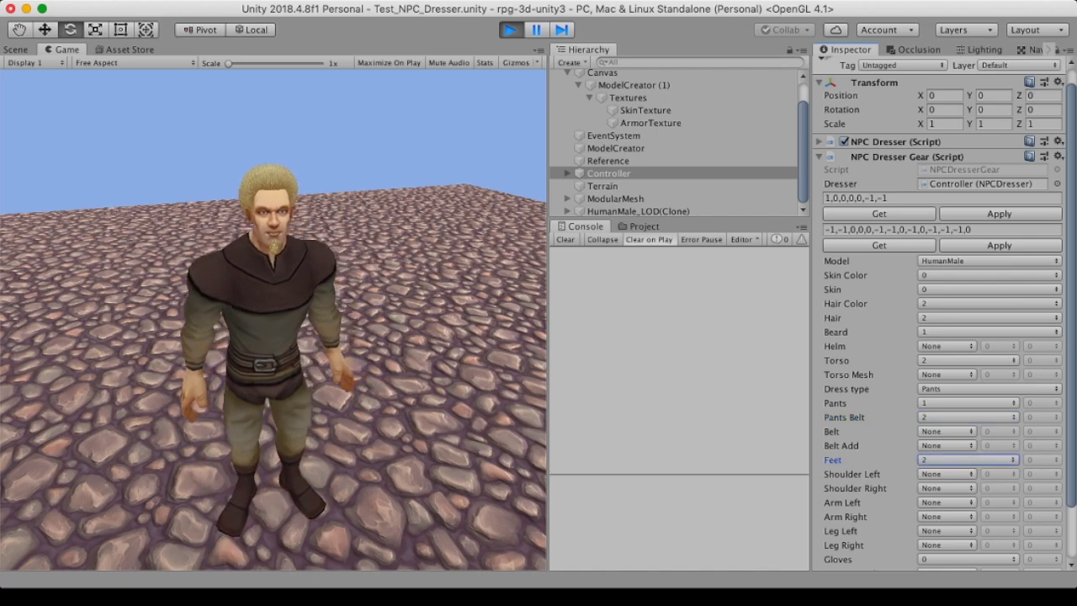
pyautogui.scroll(-3, 938, 337)
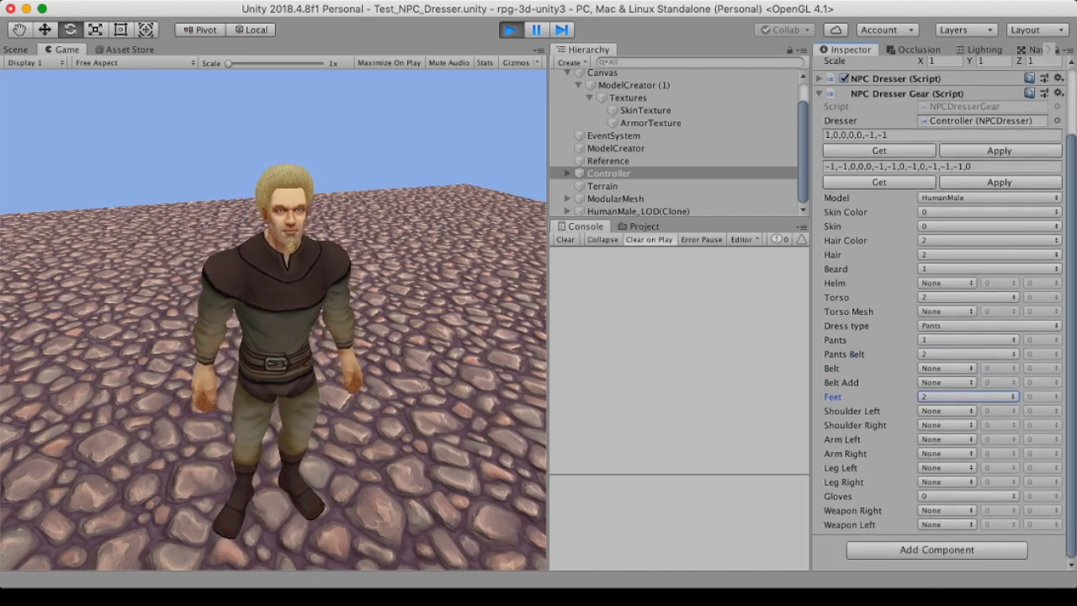
pyautogui.click(967, 496)
pyautogui.click(967, 511)
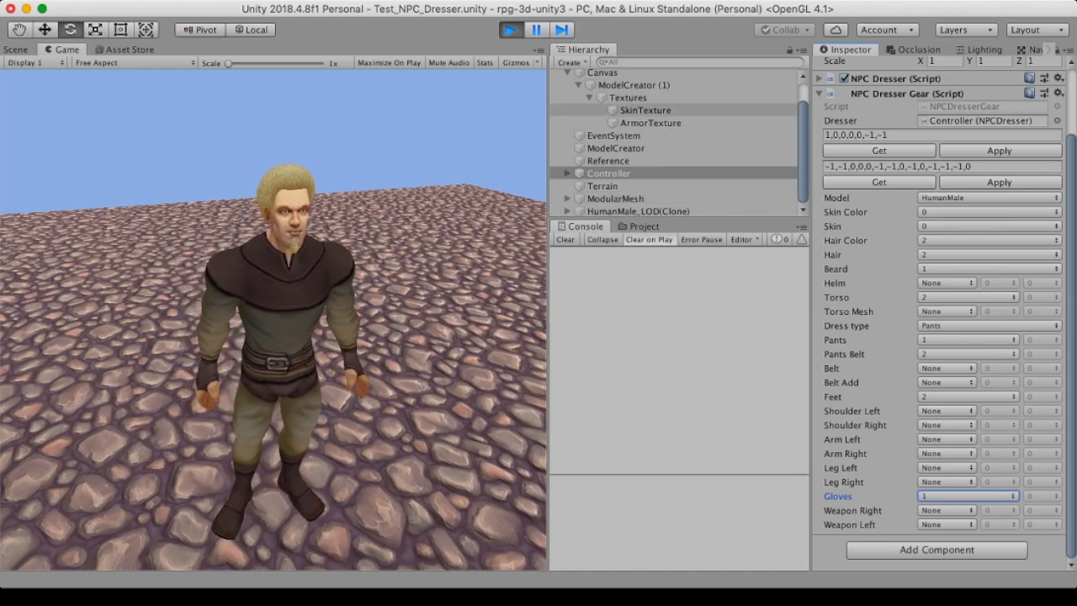
# - Examine the composed SkinTexture, and get the dressed model's appearance and gear code strings from the Controller
pyautogui.click(646, 110)
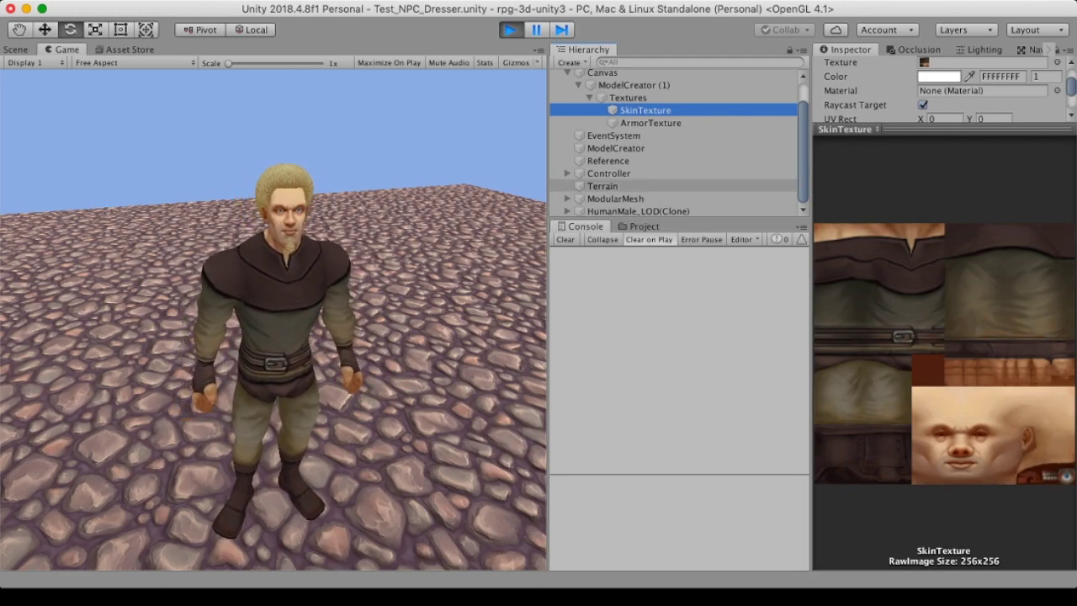
pyautogui.click(608, 174)
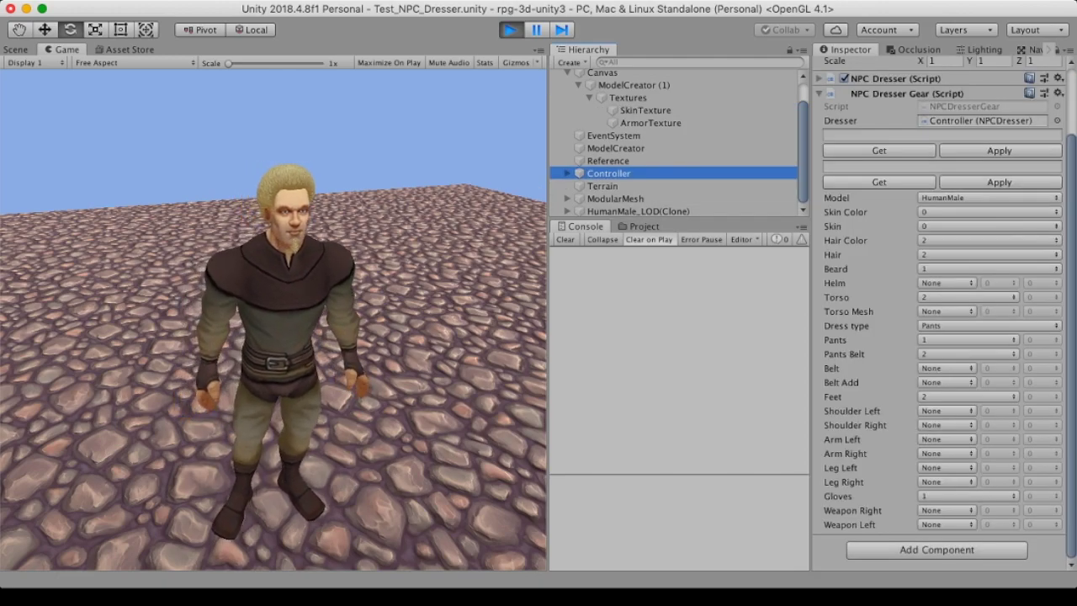
pyautogui.scroll(3, 937, 320)
pyautogui.click(879, 214)
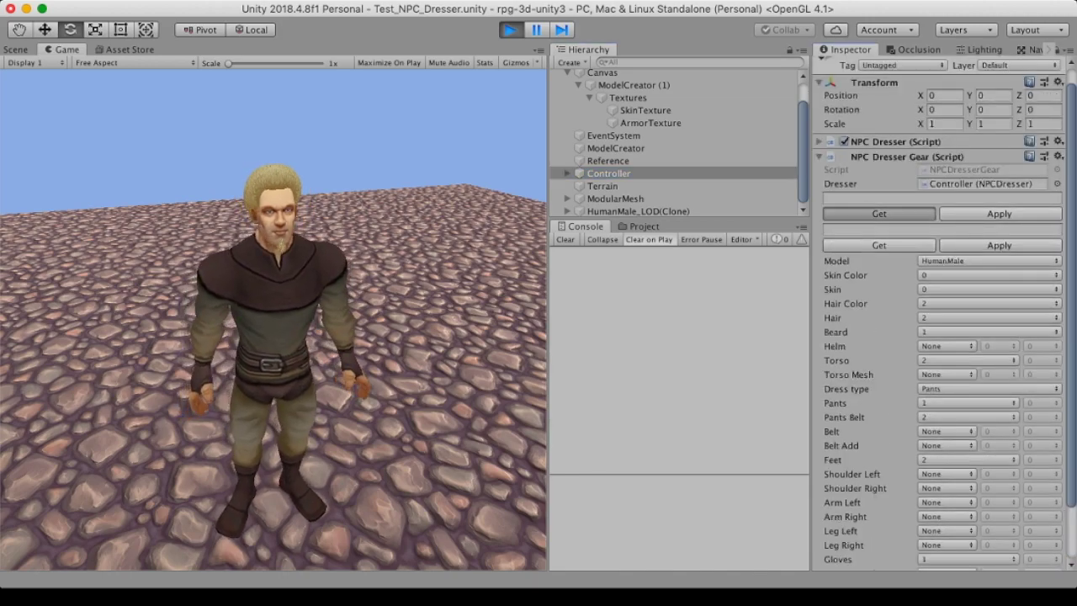
pyautogui.click(879, 244)
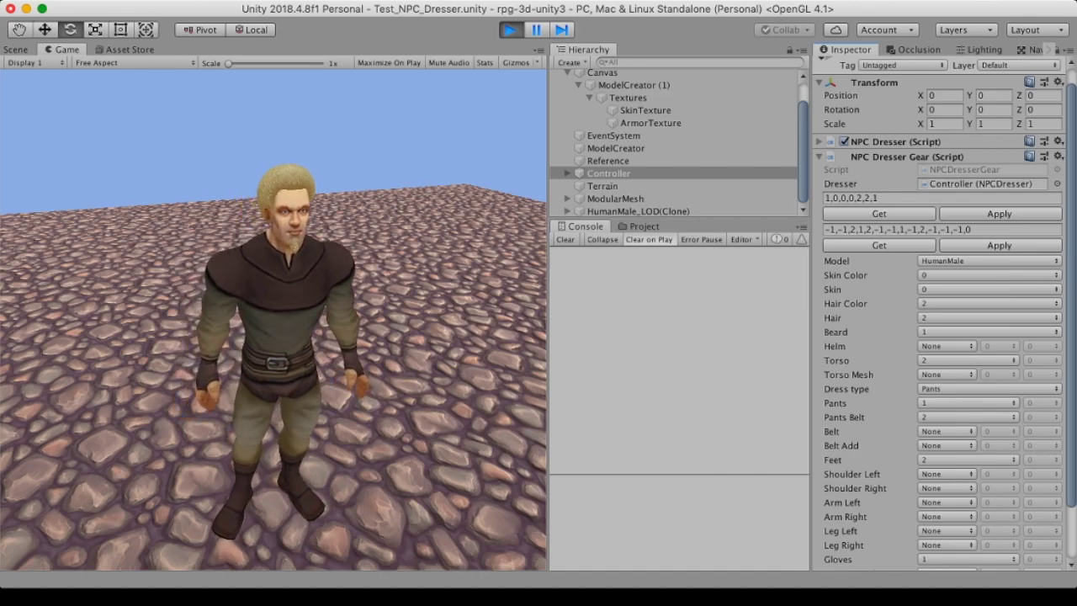
# - Add mesh gear to the model by setting Helm, Torso Mesh, Belt and Belt Add to 0
pyautogui.click(946, 346)
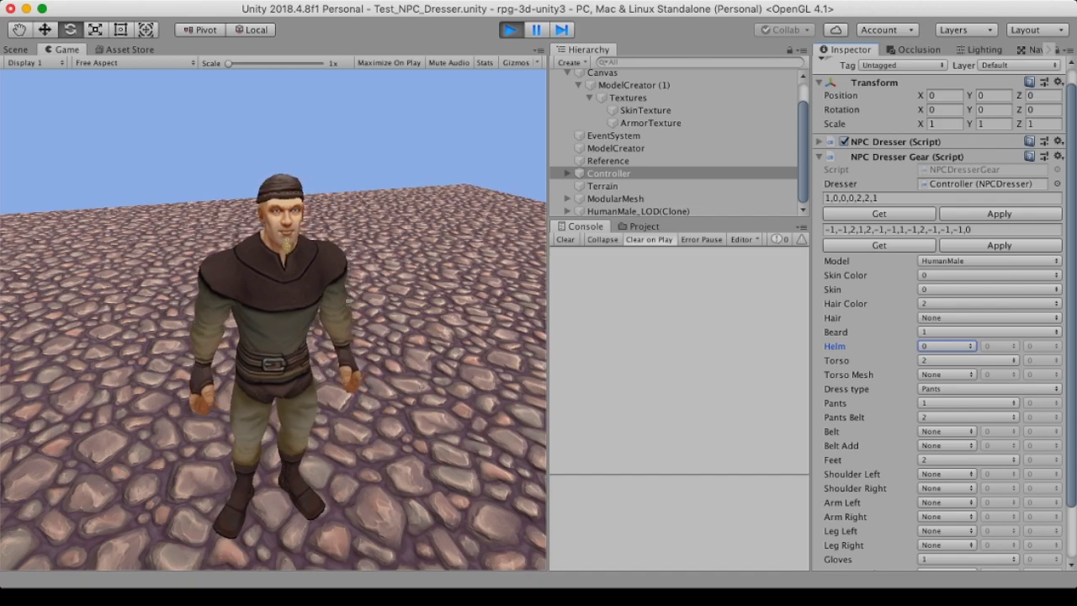
pyautogui.click(946, 375)
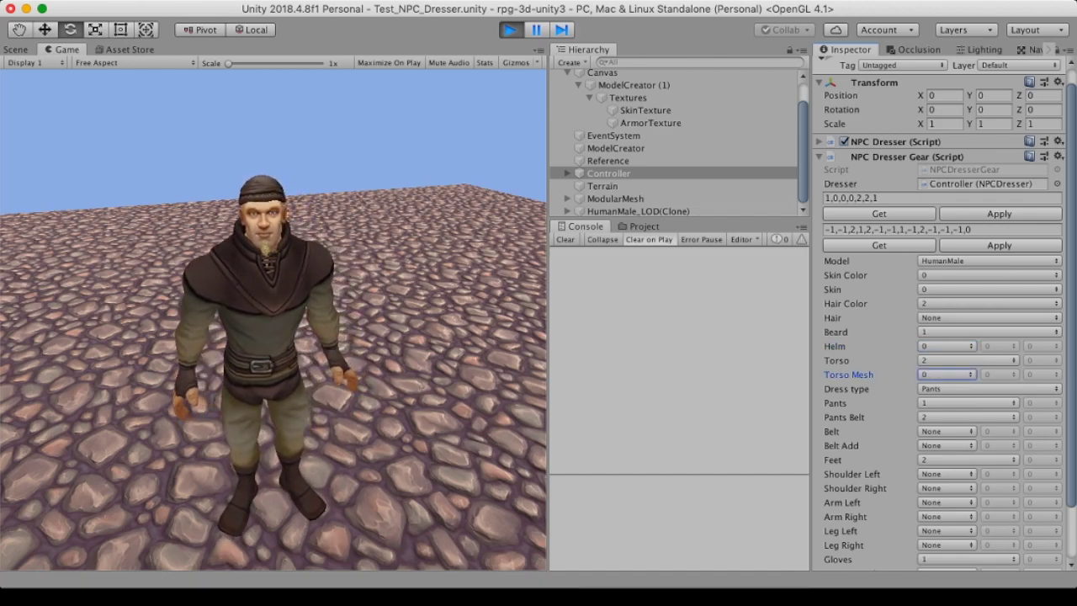
pyautogui.click(947, 431)
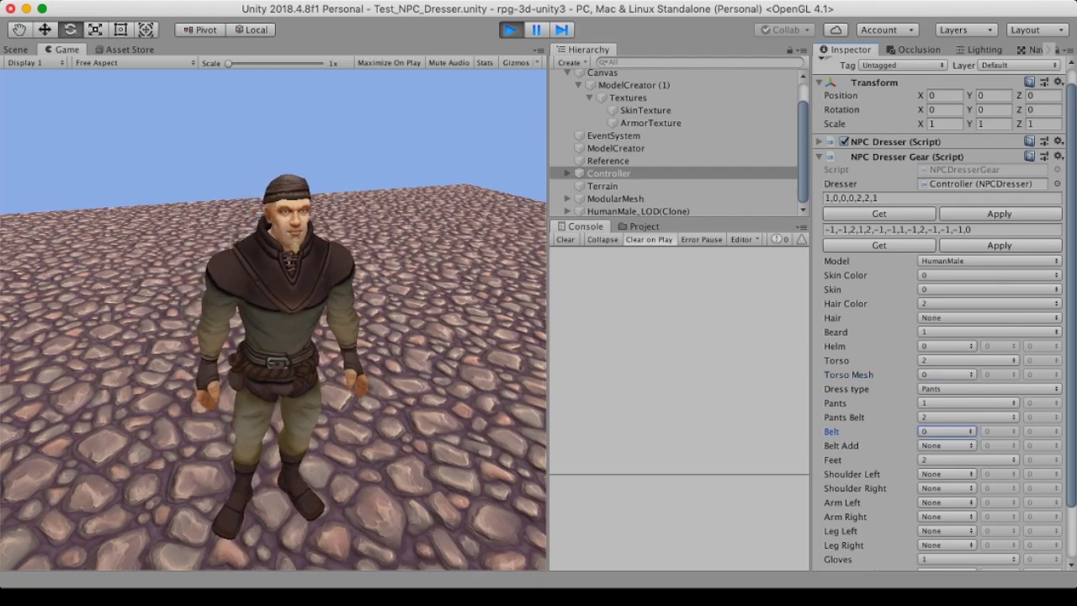
pyautogui.click(946, 446)
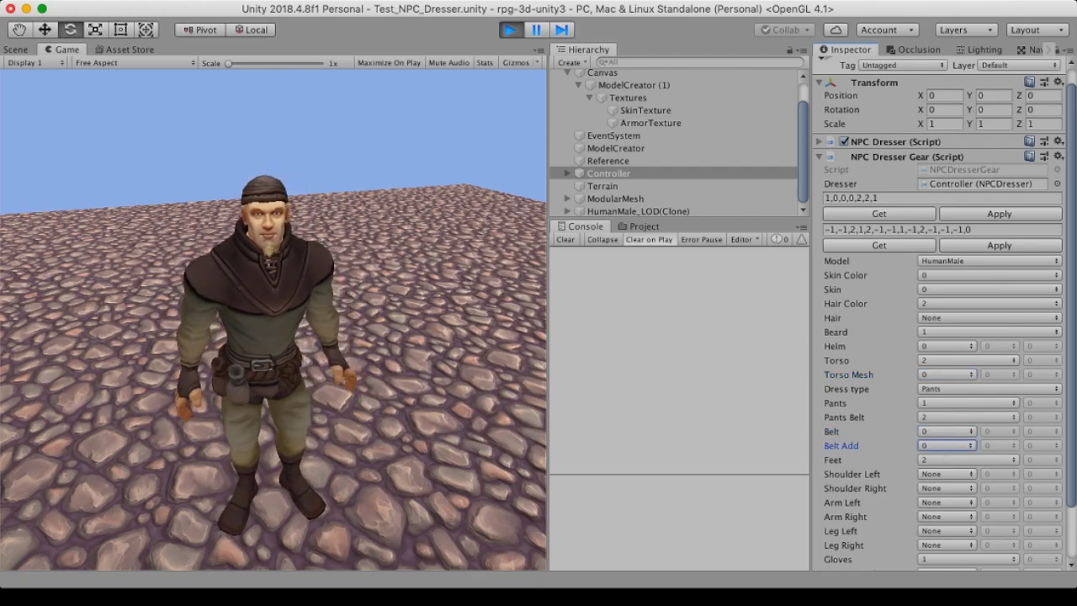
# - Set Shoulder Left to 0, Shoulder Right and both arm pieces to 1, and both leg pieces to 2
pyautogui.click(947, 474)
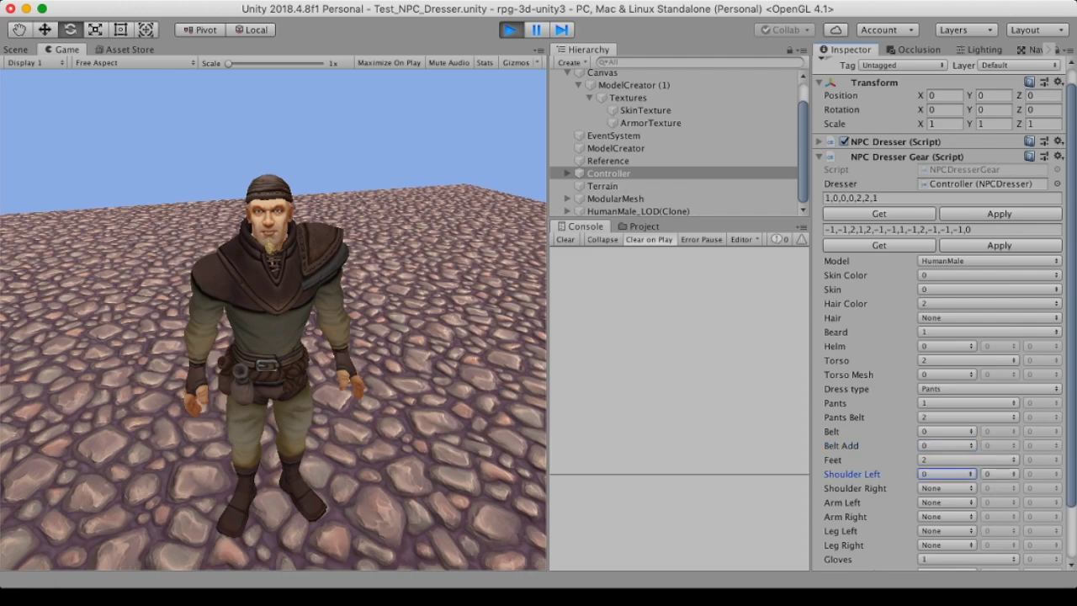
pyautogui.click(946, 488)
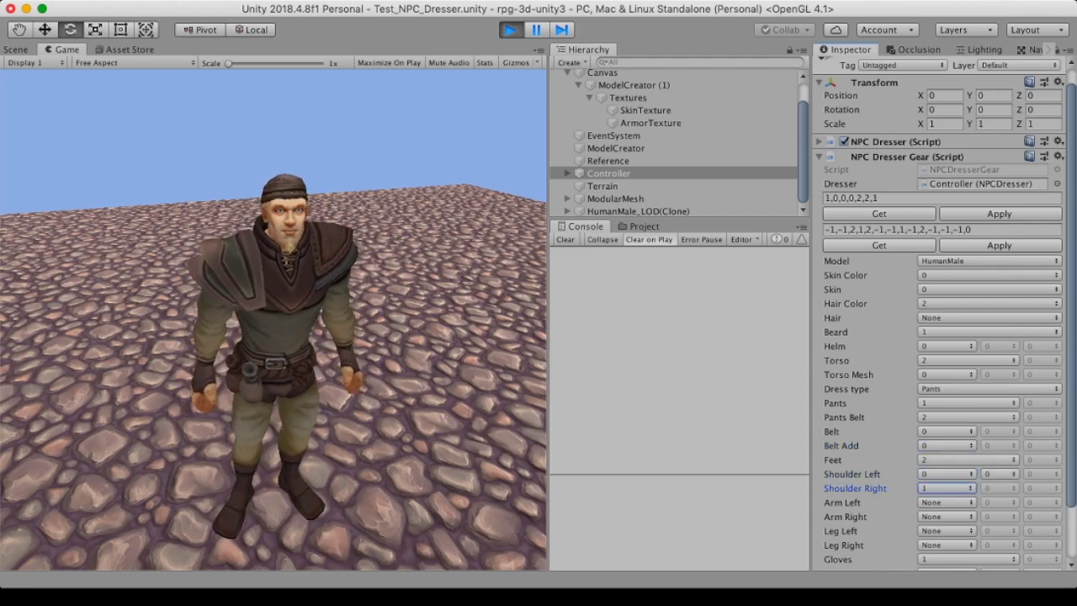
pyautogui.click(947, 502)
pyautogui.click(947, 516)
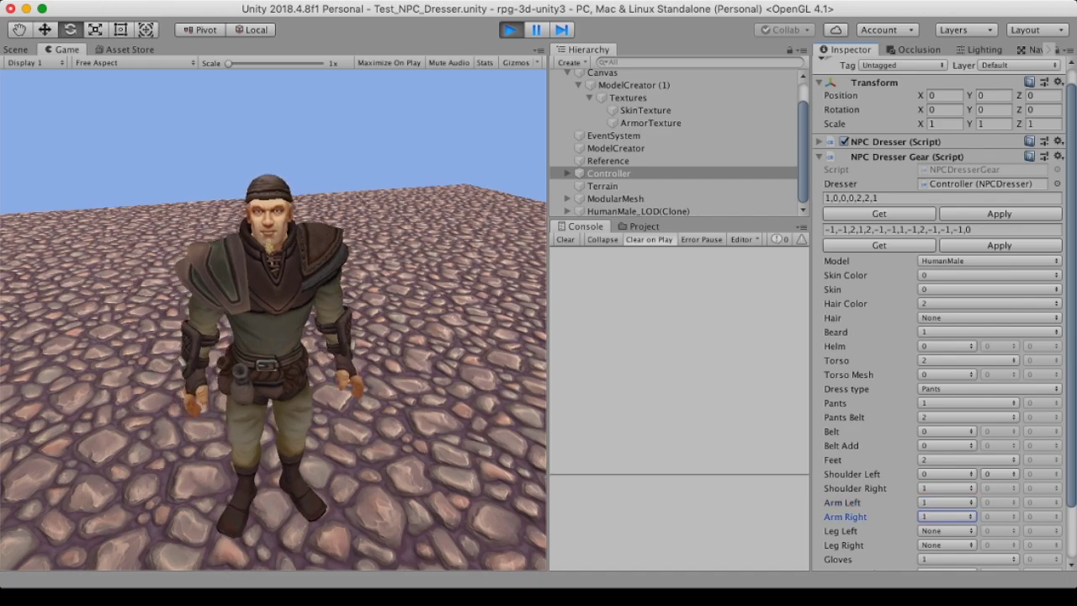
pyautogui.click(947, 531)
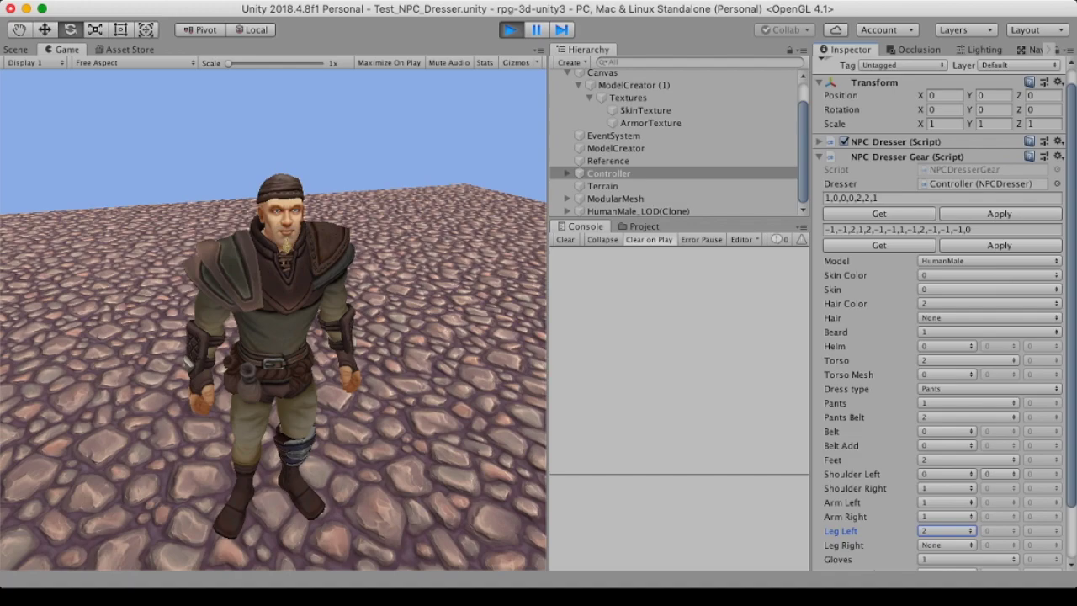
pyautogui.click(947, 545)
# - Equip the model with weapon 0 in the right hand and weapon 9 in the left hand
pyautogui.scroll(-5, 946, 531)
pyautogui.click(946, 524)
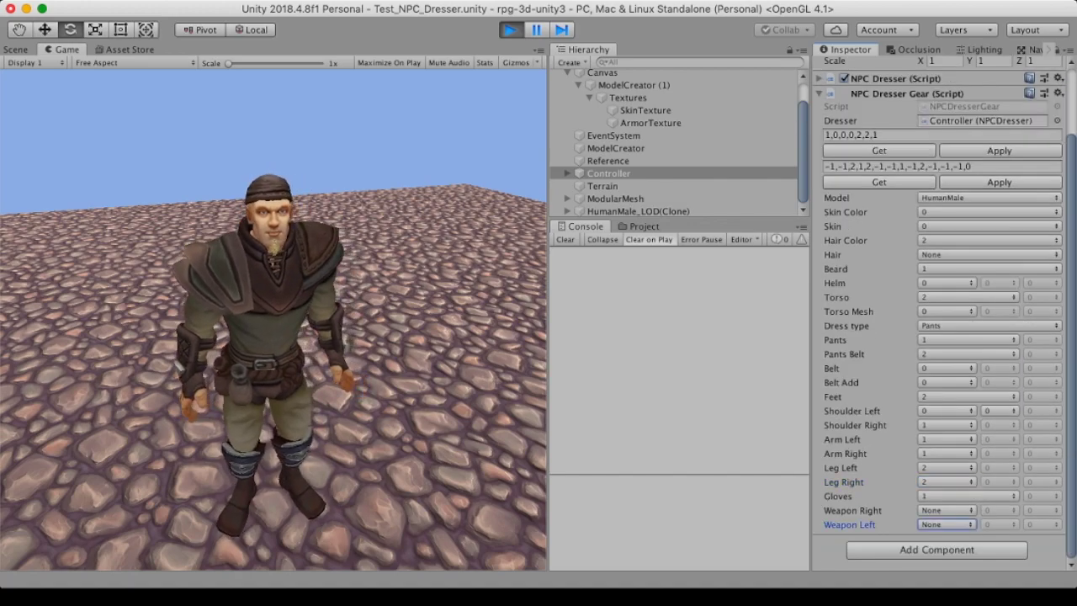
pyautogui.click(946, 510)
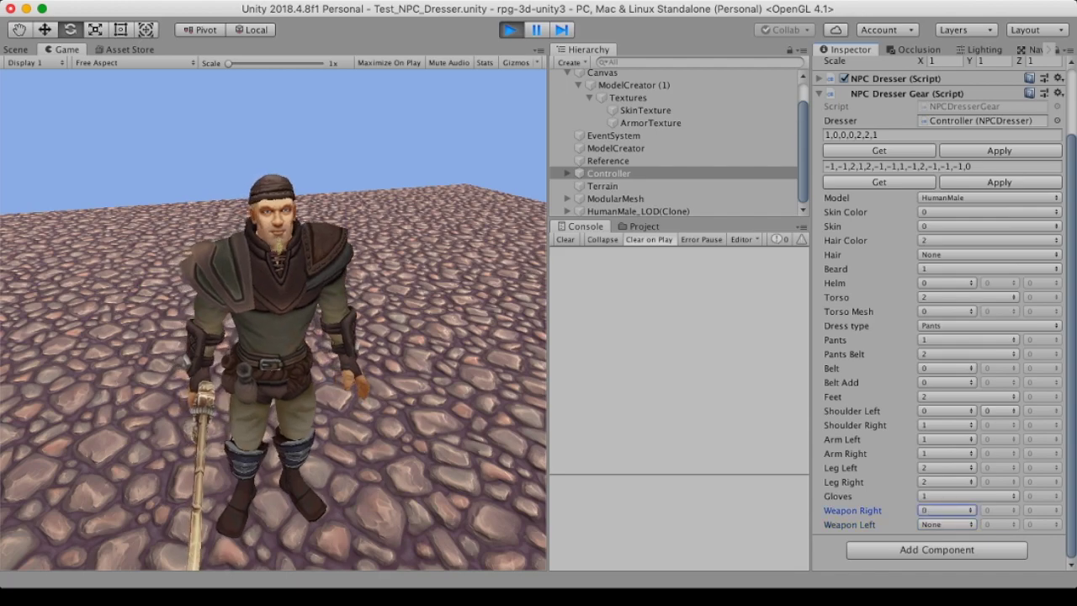
pyautogui.click(946, 524)
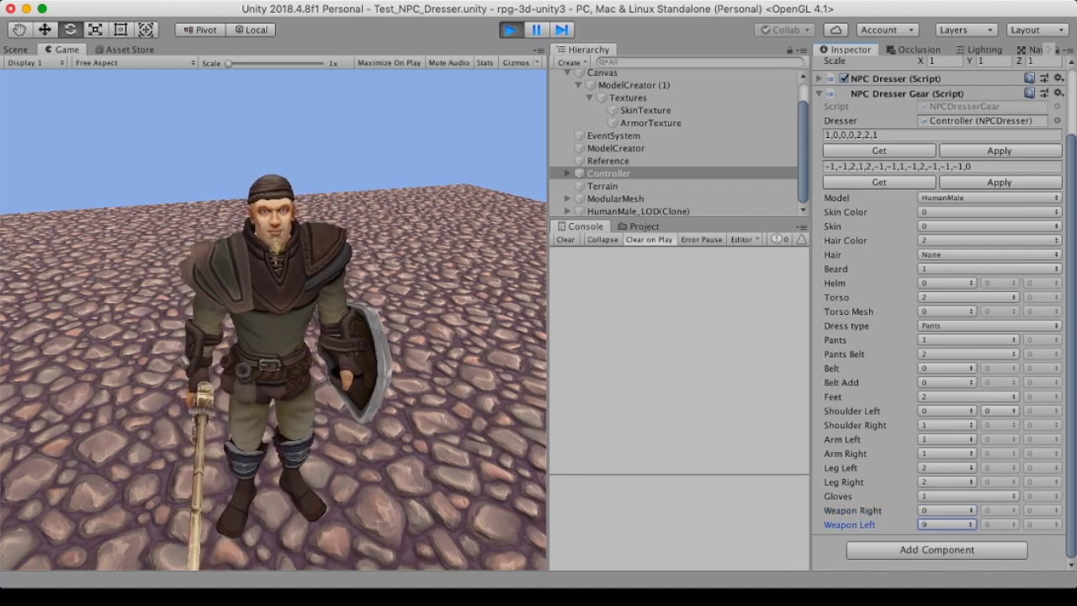
# - Examine the SkinTexture and ArmorTexture previews composed for the fully equipped model
pyautogui.click(645, 111)
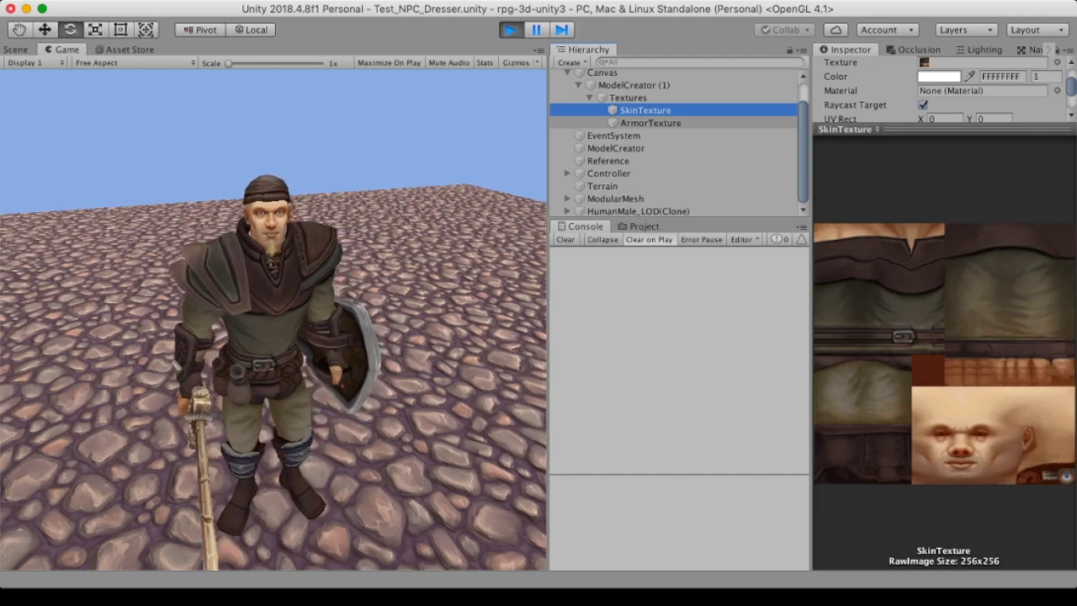
pyautogui.click(650, 123)
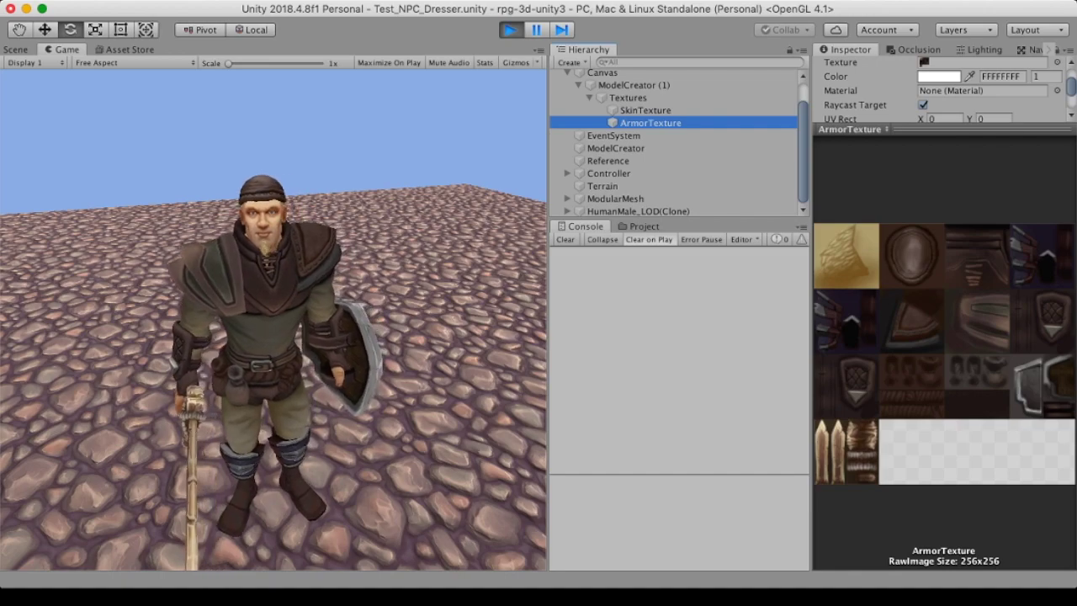
# - Generate both the appearance string and the equipment string from the Controller's current NPC Dresser Gear settings
pyautogui.click(609, 173)
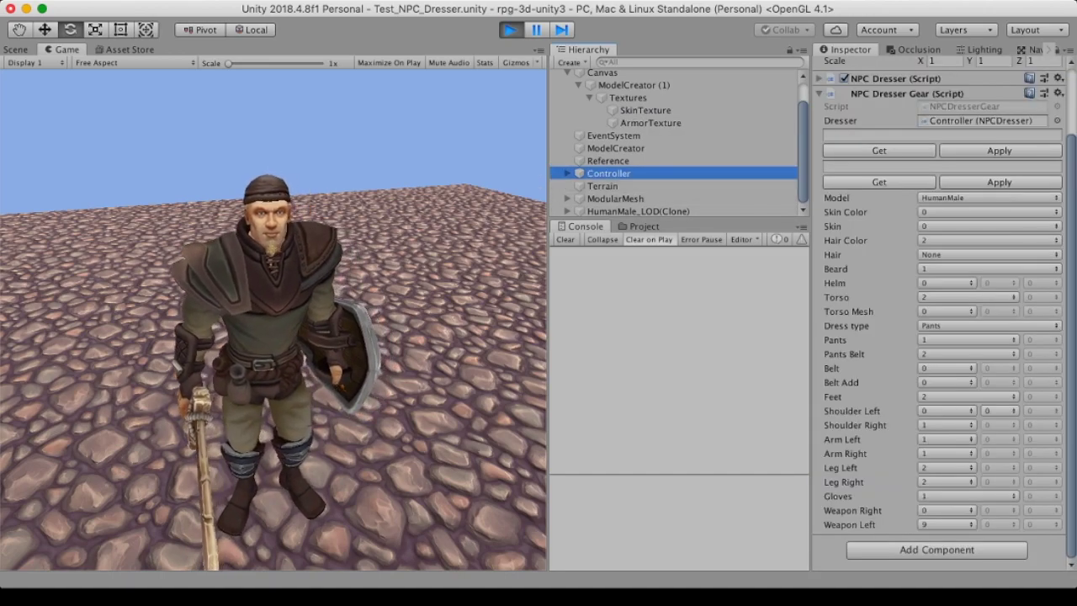
pyautogui.click(879, 150)
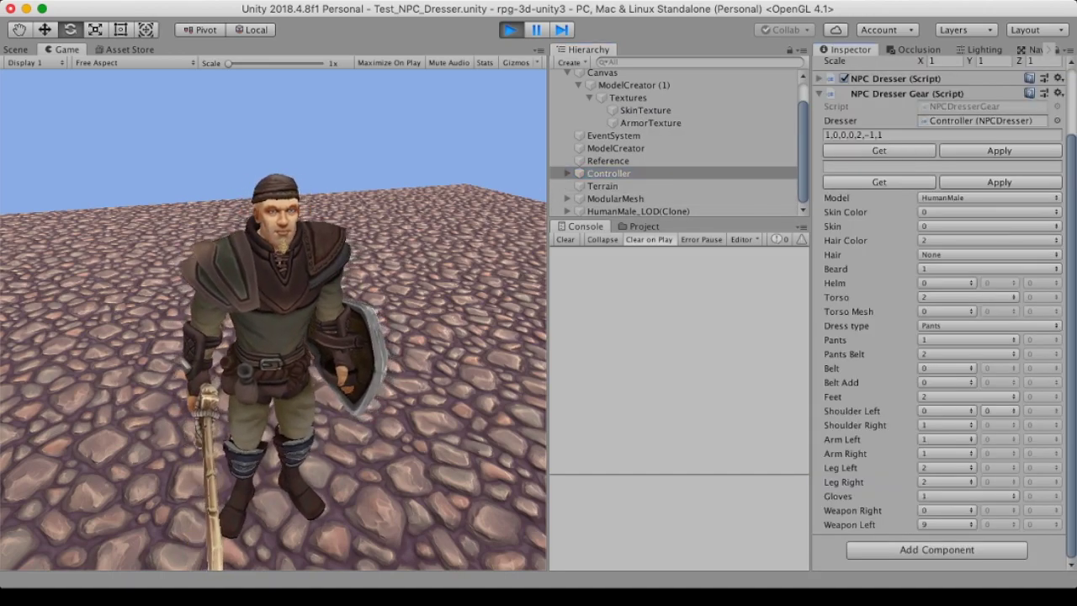
pyautogui.click(879, 182)
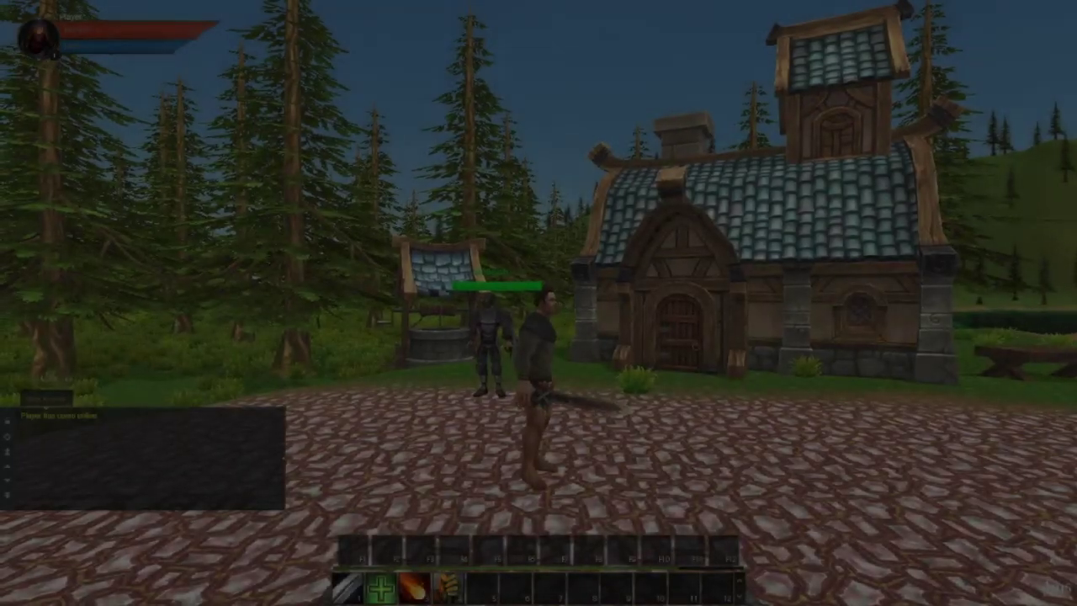
# - In the running RPG, run the player character along the cobblestone path toward the group of thugs near the stone tower
pyautogui.press('w')
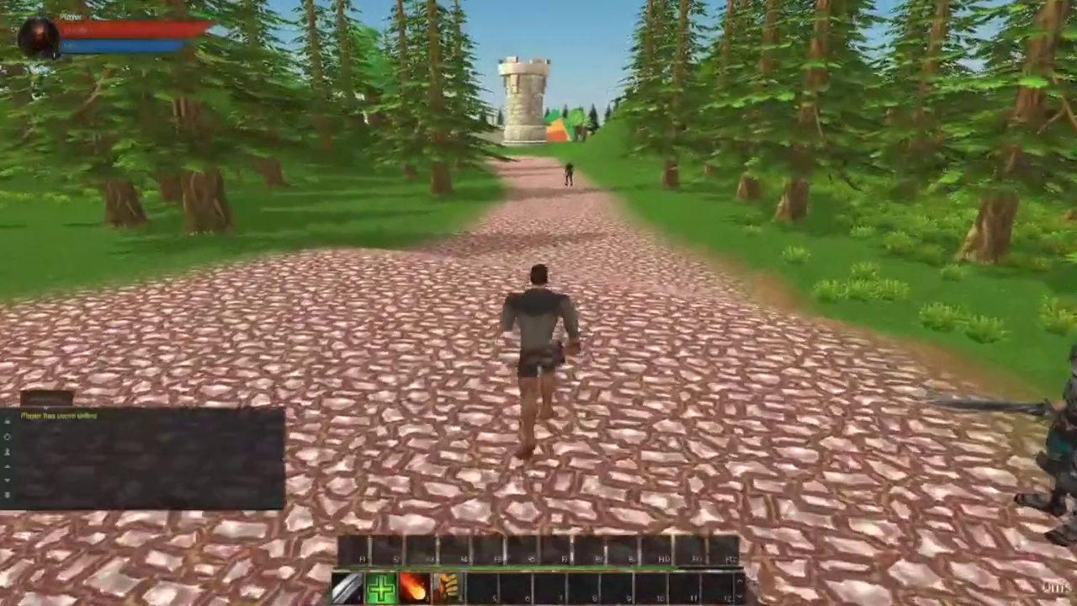
pyautogui.press('w')
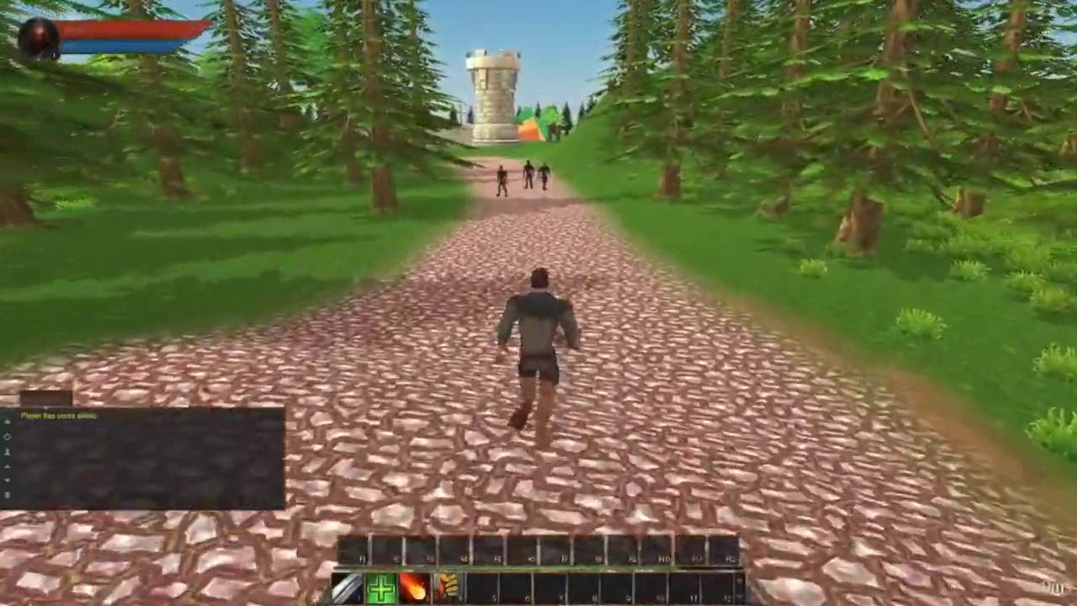
pyautogui.press('w')
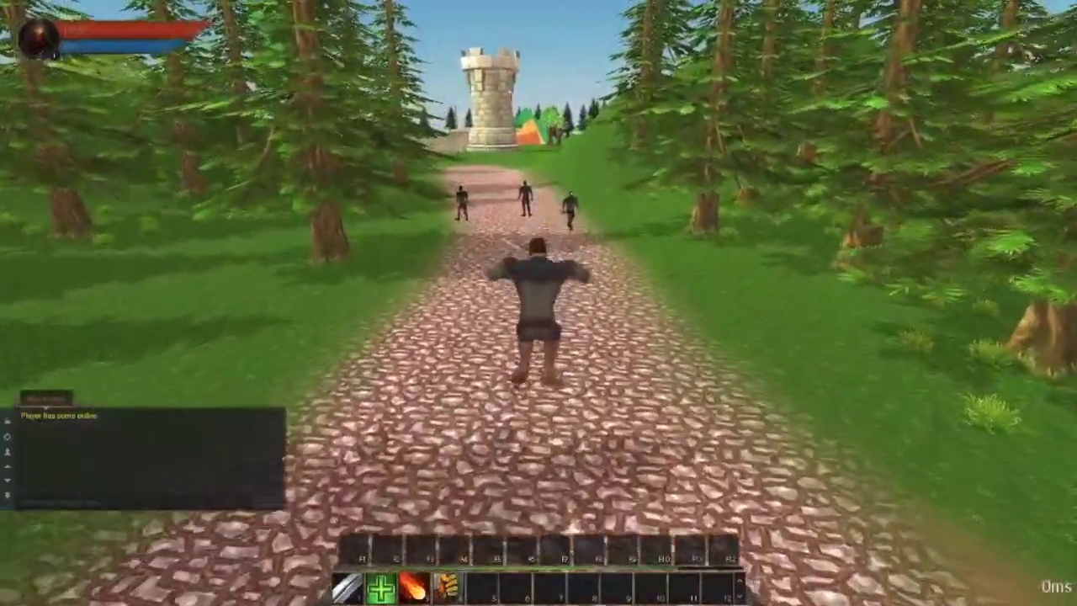
pyautogui.press('w')
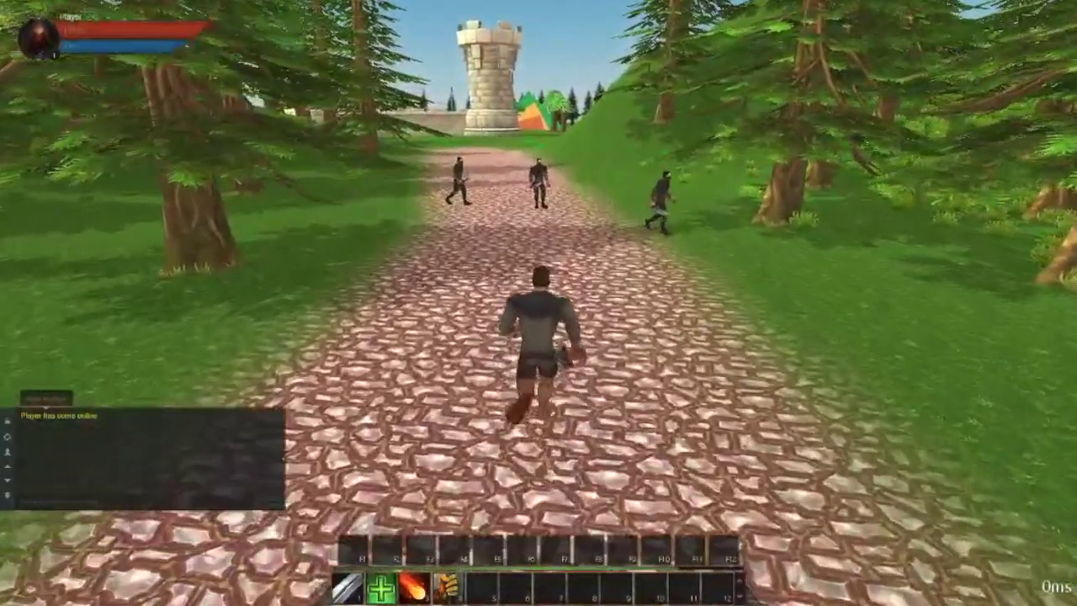
pyautogui.press('w')
# - Target the nearest thug on the path and attack him with the sword ability
pyautogui.press('Tab')
pyautogui.press('Tab')
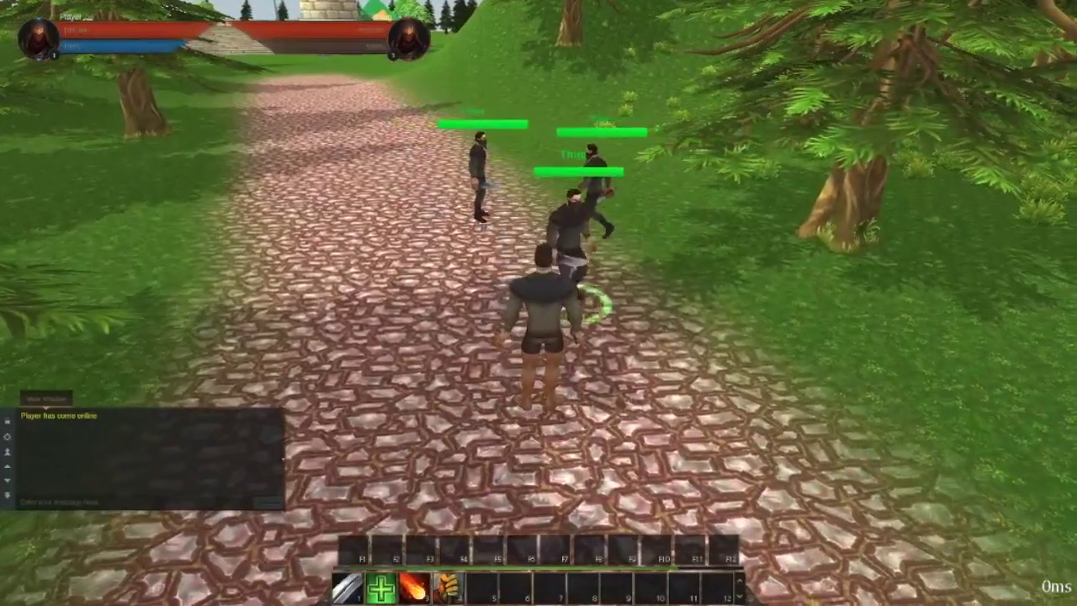
pyautogui.press('1')
pyautogui.moveTo(610, 423); pyautogui.dragTo(892, 416, button='right')
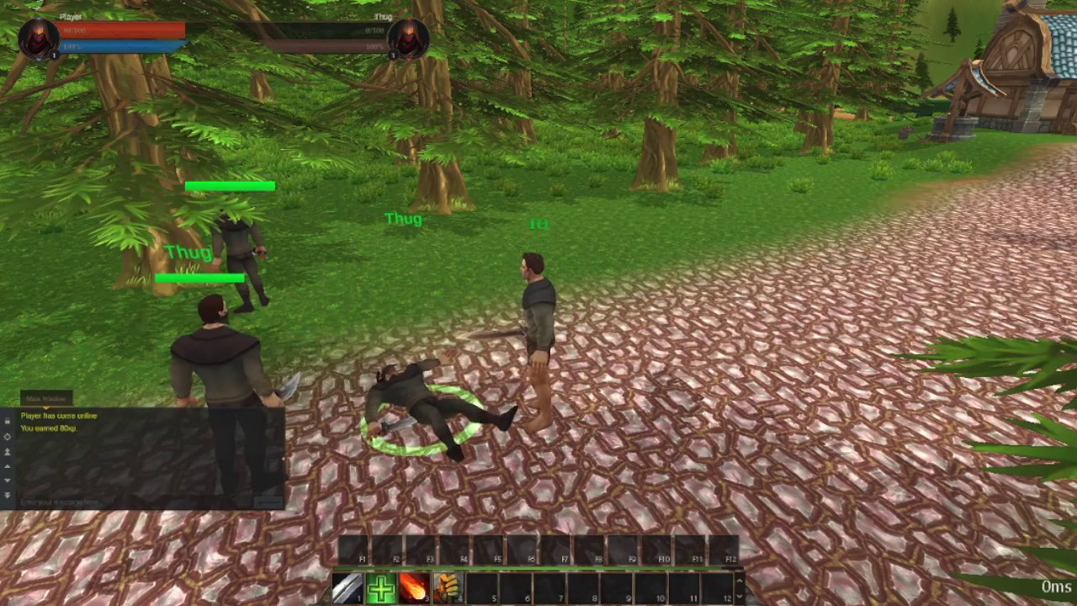
# - Heal the player character and fight another targeted thug with the sword ability while moving around him
pyautogui.press('2')
pyautogui.press('Tab')
pyautogui.press('2')
pyautogui.press('a')
pyautogui.press('1')
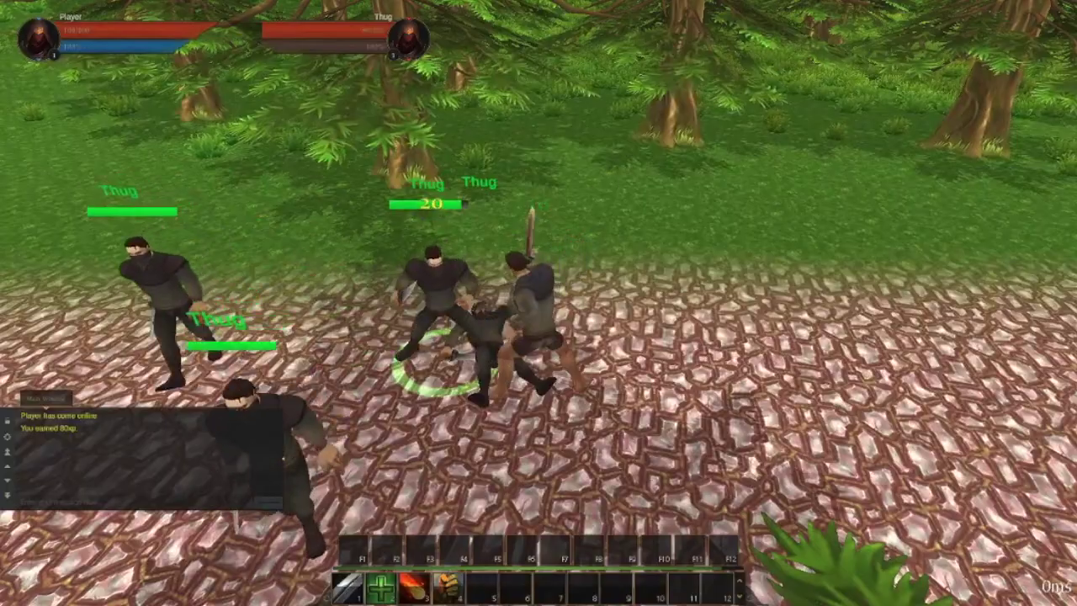
pyautogui.press('s')
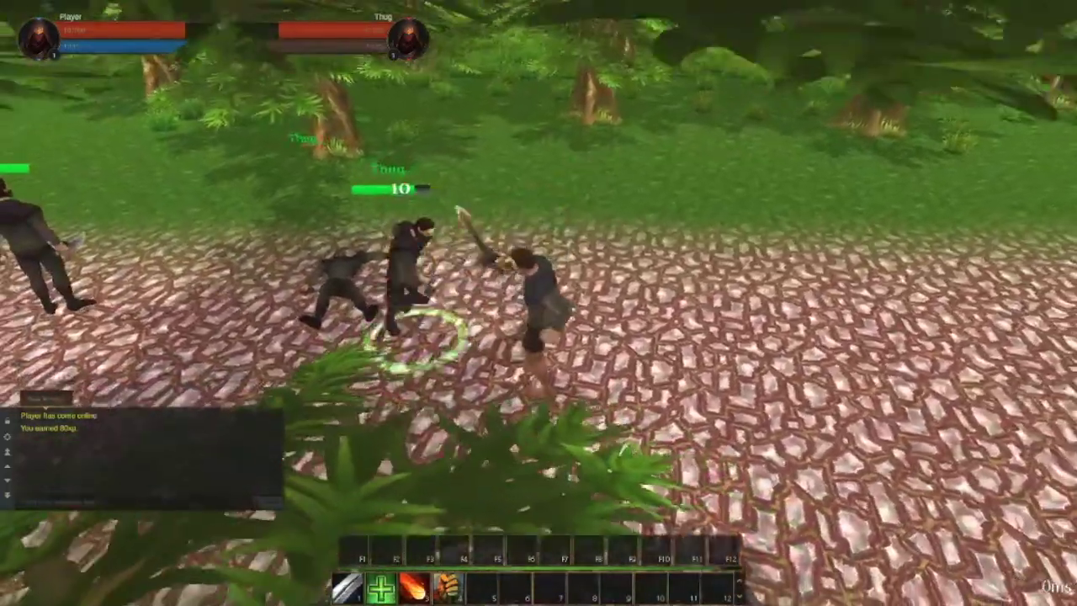
pyautogui.press('a')
pyautogui.press('1')
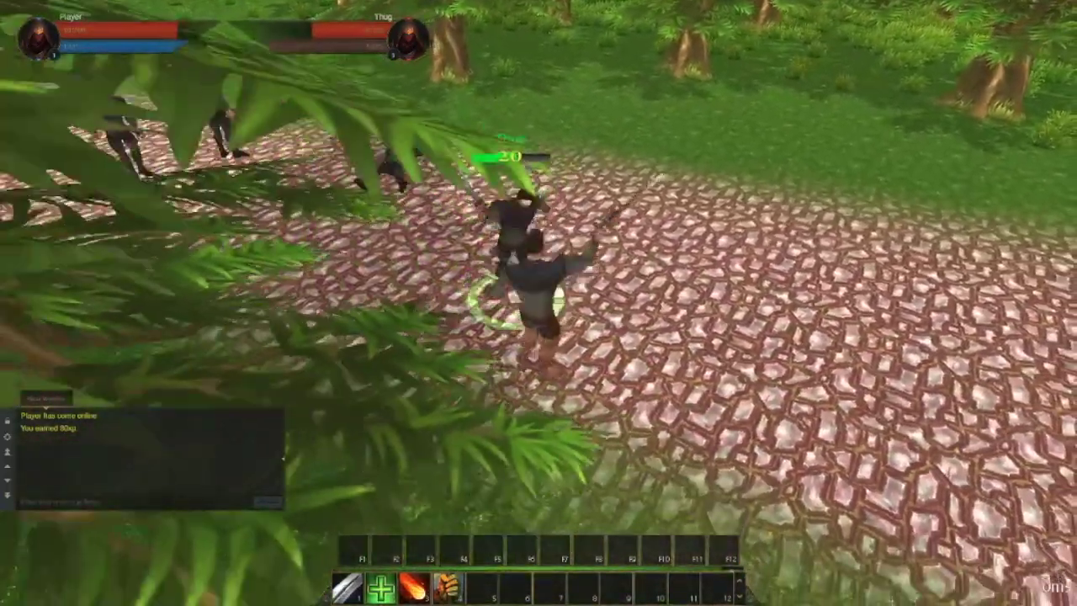